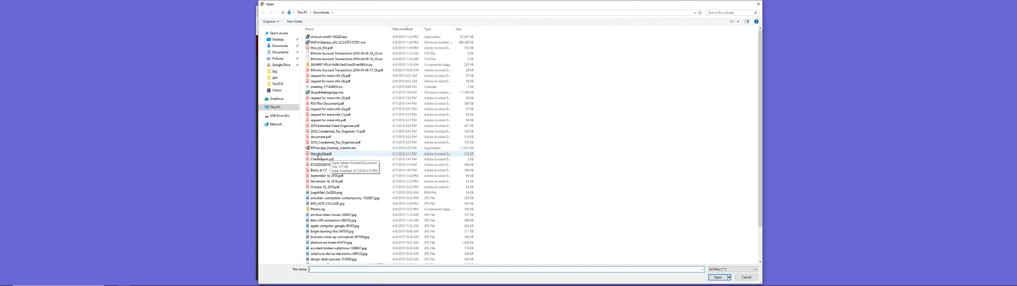
# Open "How to file.pdf" from Downloads and place a text insertion point on the first employer name line
pyautogui.doubleClick(318, 154)
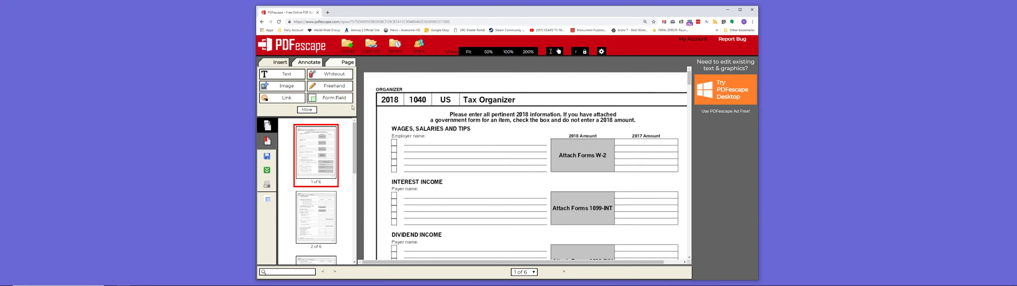
pyautogui.click(279, 78)
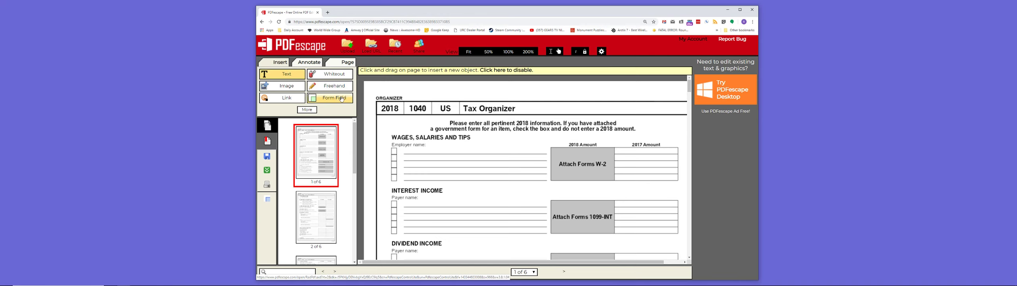
pyautogui.click(413, 151)
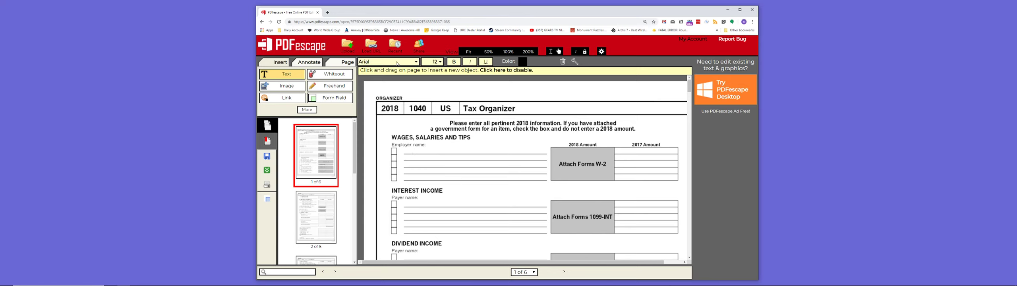
# Look through the font and size choices, and try bold, italic and underline before turning them off again
pyautogui.click(415, 63)
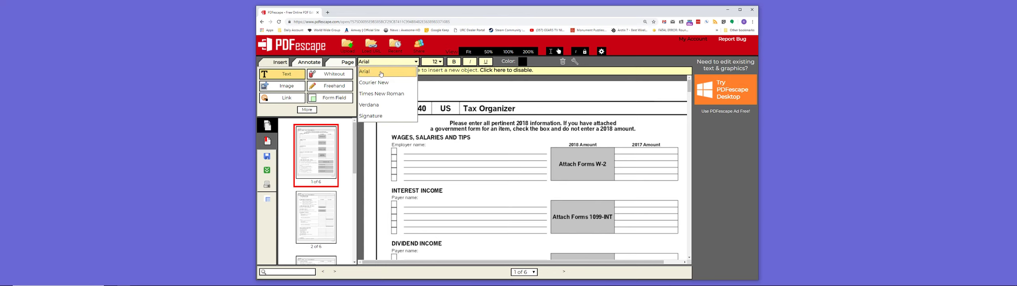
pyautogui.click(435, 62)
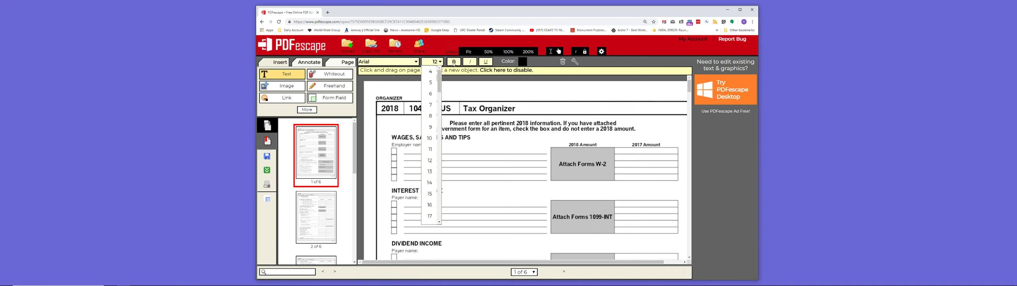
pyautogui.click(454, 62)
pyautogui.click(469, 63)
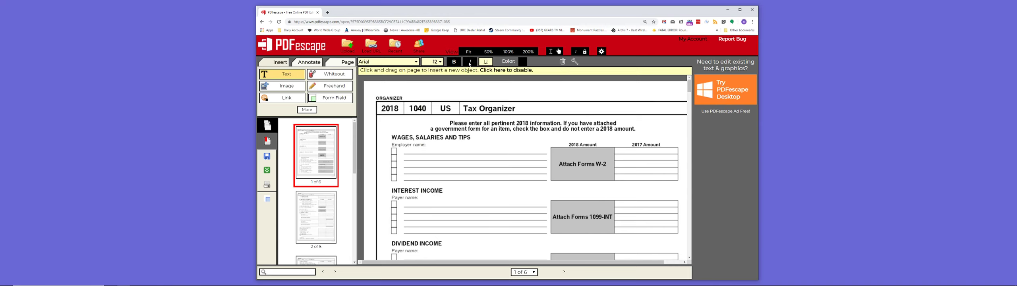
pyautogui.click(485, 63)
pyautogui.click(485, 63)
pyautogui.click(470, 62)
pyautogui.click(457, 62)
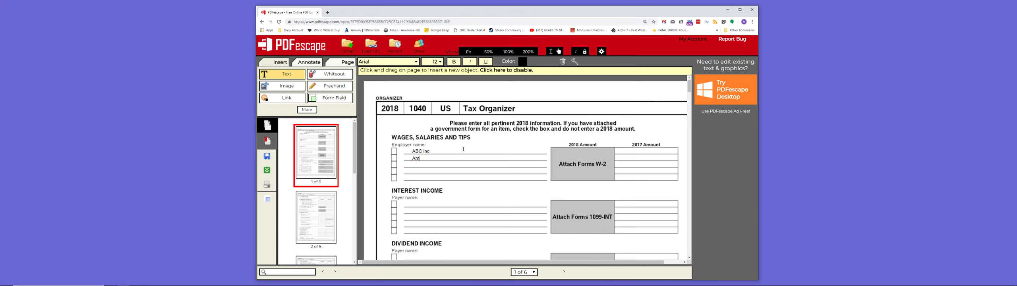
# Enter ABC Inc and Acme as the employer names and mark the checkbox beside each with an x
pyautogui.write('cm')
pyautogui.click(394, 158)
pyautogui.press('Delete')
pyautogui.press('Delete')
pyautogui.write('AB')
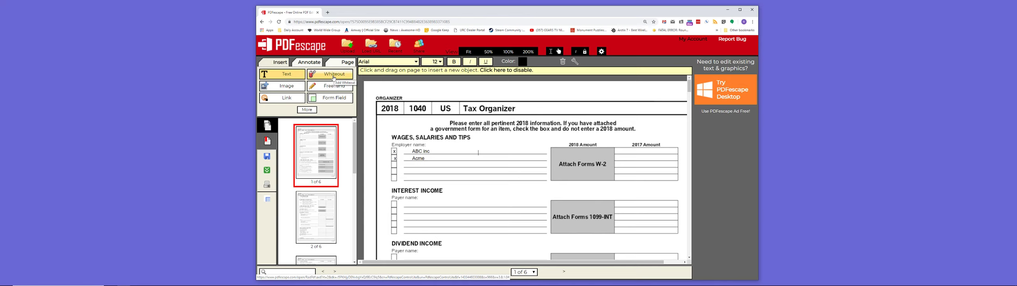
# Cover the year 2018 in the organizer header with a whiteout box fitted to its cell
pyautogui.click(333, 77)
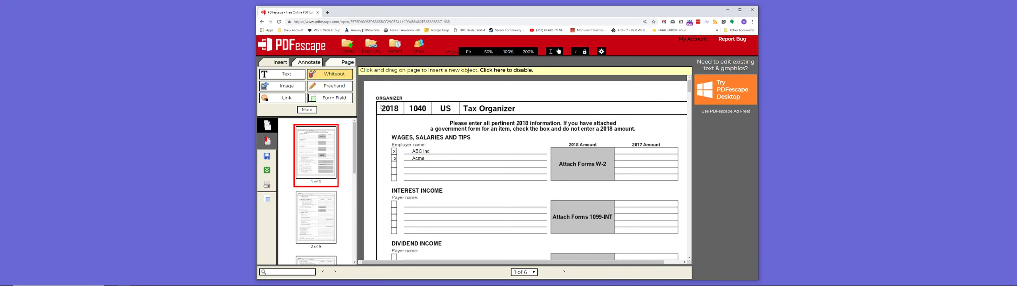
pyautogui.moveTo(380, 107); pyautogui.dragTo(400, 114)
pyautogui.moveTo(402, 115); pyautogui.dragTo(402, 114)
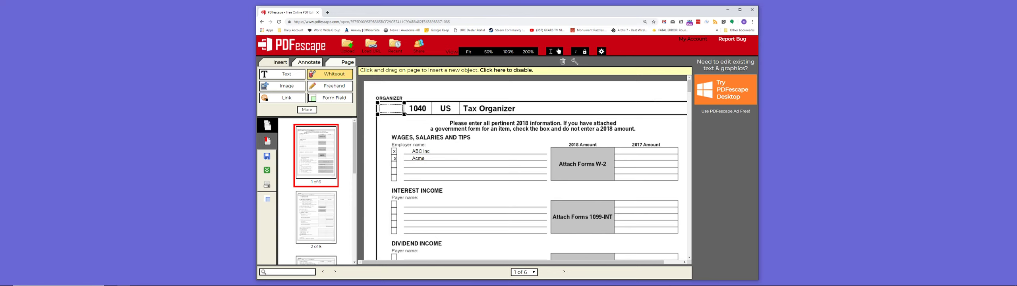
pyautogui.moveTo(404, 114); pyautogui.dragTo(404, 102)
# Place whiteout boxes over the instruction text and the Attach Forms W-2 cell, and leave the Whiteout tool
pyautogui.click(457, 122)
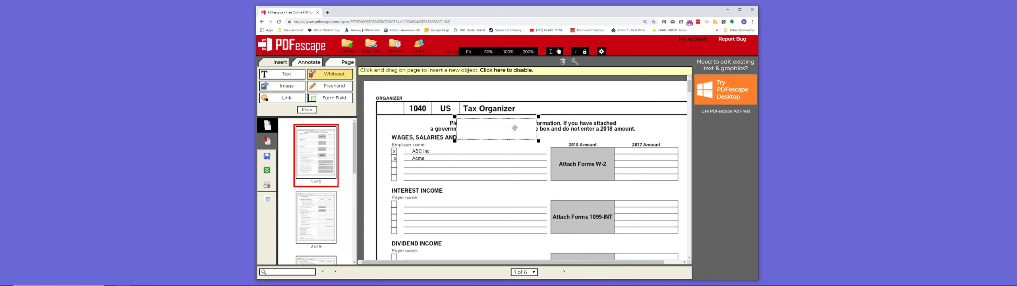
pyautogui.click(557, 151)
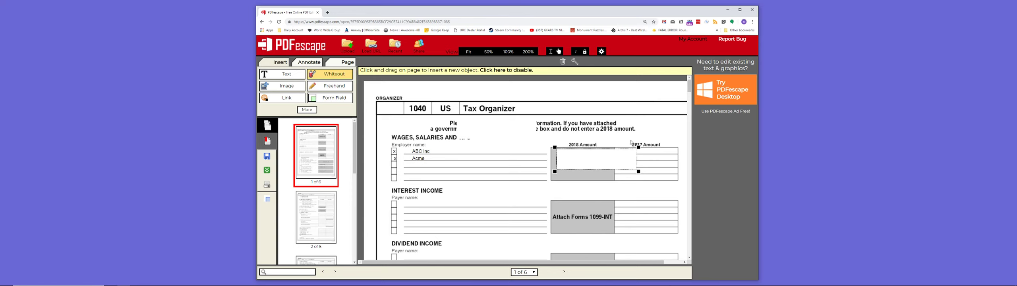
pyautogui.click(607, 111)
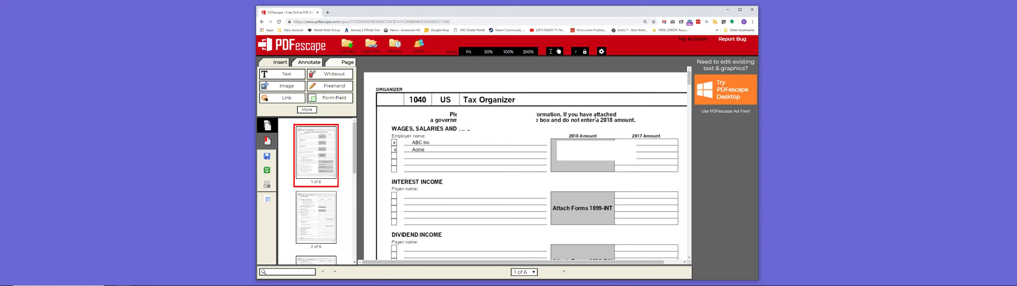
# Delete the whiteout boxes over the Attach Forms W-2 cell and the instruction text
pyautogui.rightClick(586, 148)
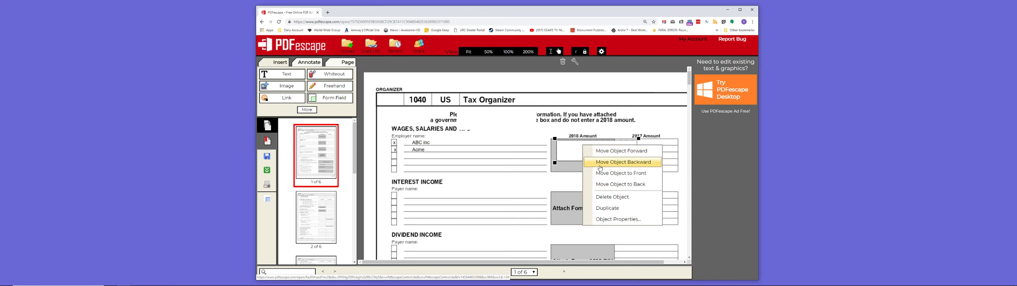
pyautogui.click(605, 197)
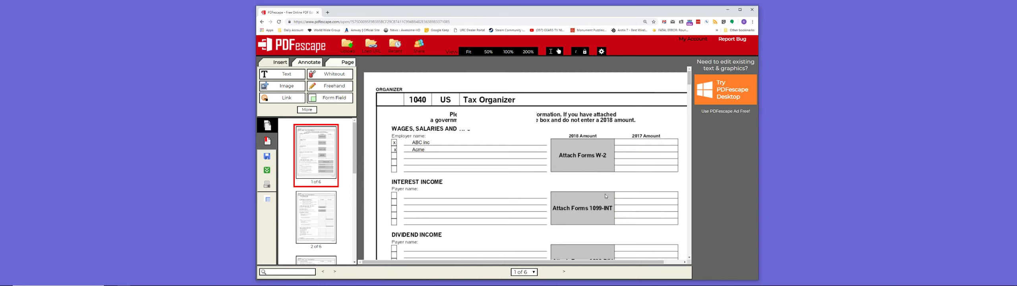
pyautogui.rightClick(493, 119)
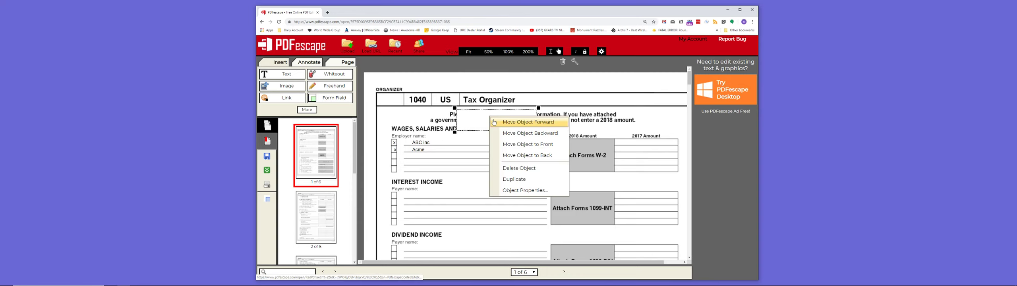
pyautogui.click(512, 168)
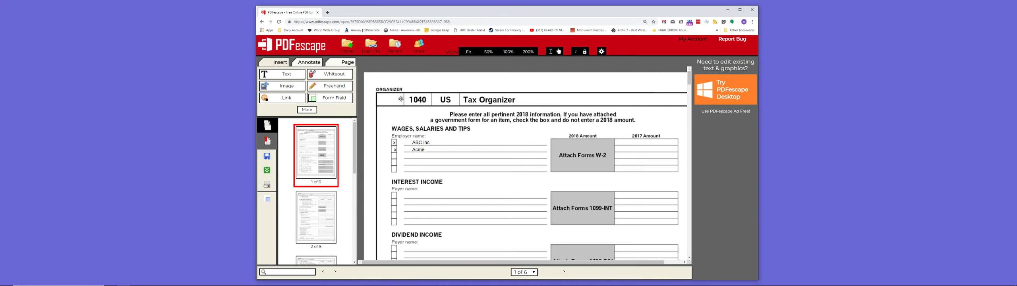
# Start a text box in the blanked year cell with bold formatting and font size 16
pyautogui.click(278, 77)
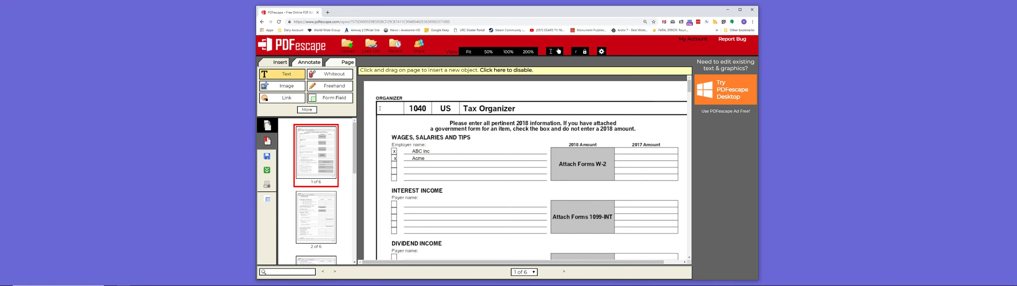
pyautogui.click(379, 108)
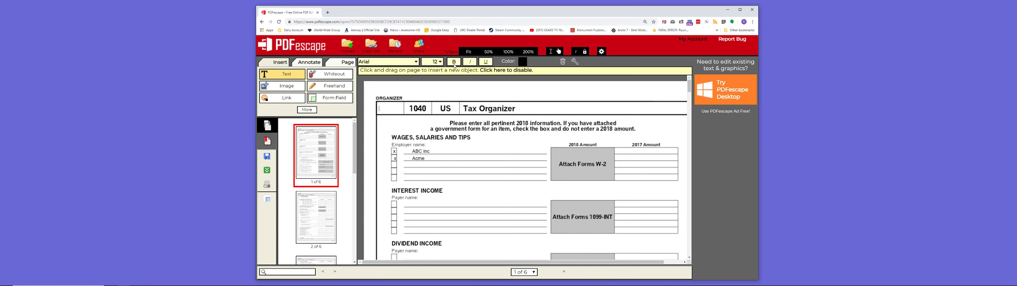
pyautogui.click(454, 64)
pyautogui.click(440, 62)
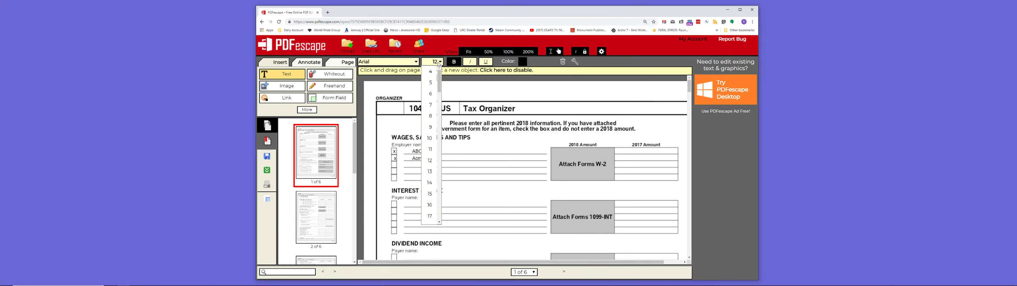
pyautogui.click(429, 204)
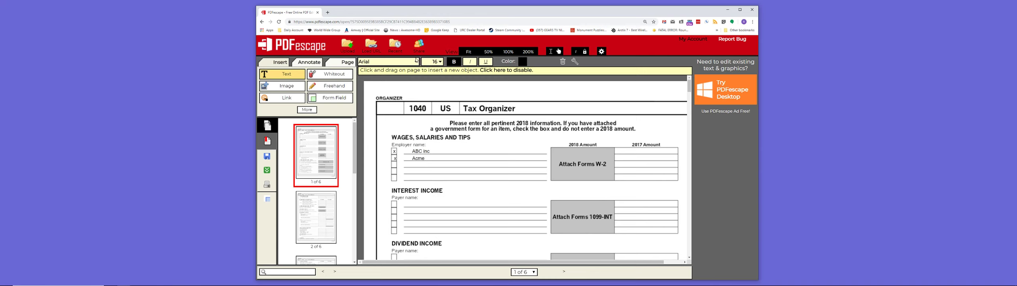
# Enter 2017 in the header's year cell and set its font to Verdana
pyautogui.click(416, 62)
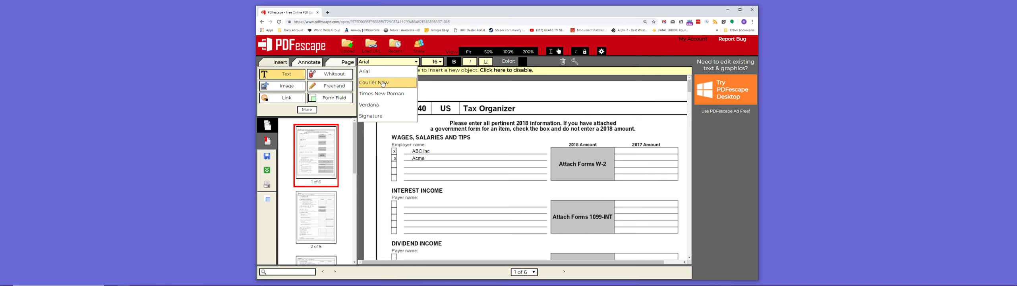
pyautogui.click(369, 94)
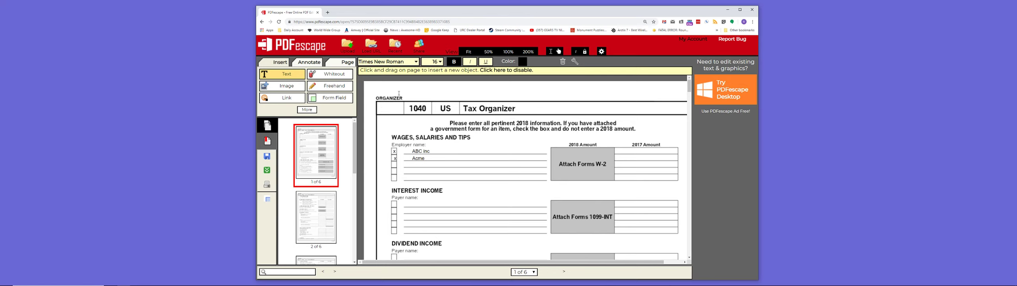
pyautogui.write('2017')
pyautogui.click(416, 62)
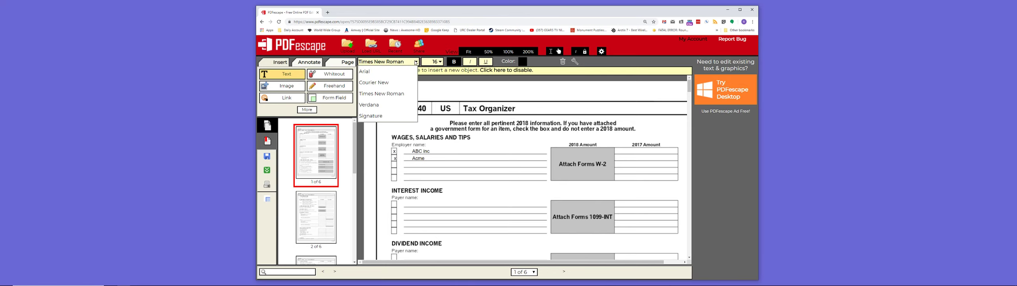
pyautogui.click(370, 105)
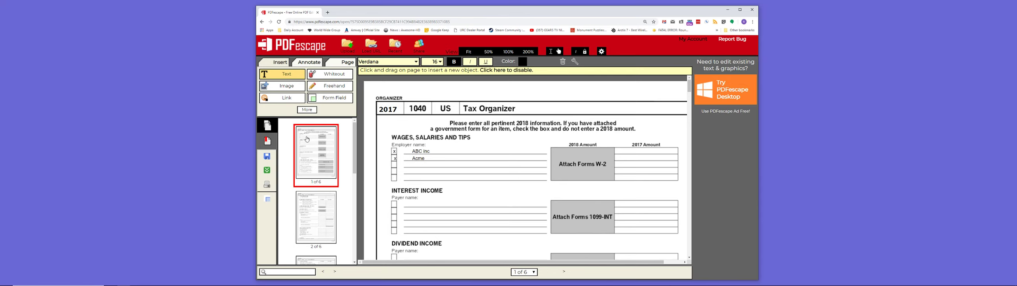
# Save the edited tax organizer and download it as a PDF
pyautogui.click(267, 157)
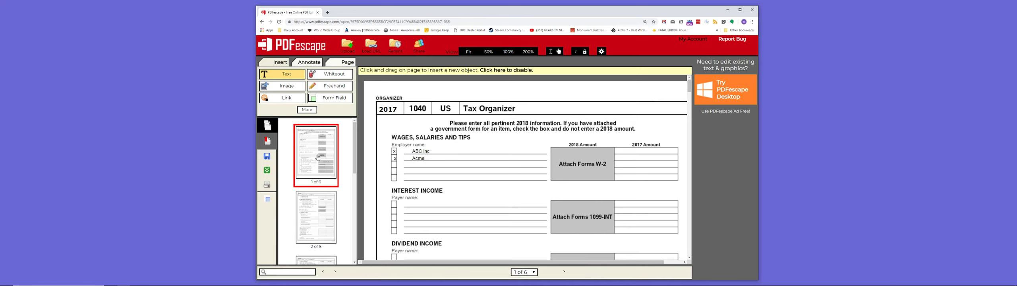
pyautogui.click(269, 174)
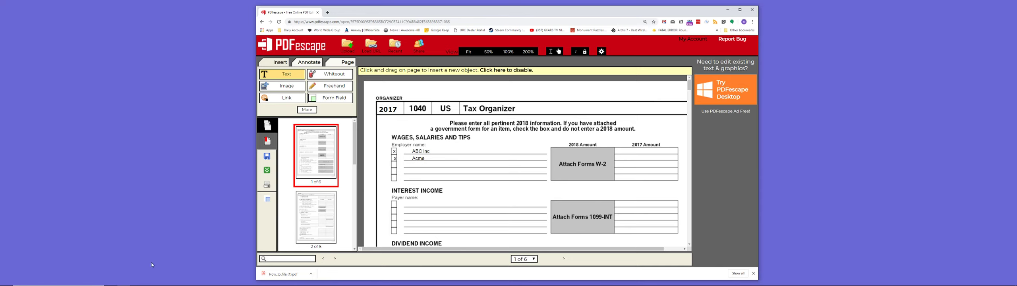
# Switch to File Explorer and open the Downloads folder
pyautogui.moveTo(135, 284)
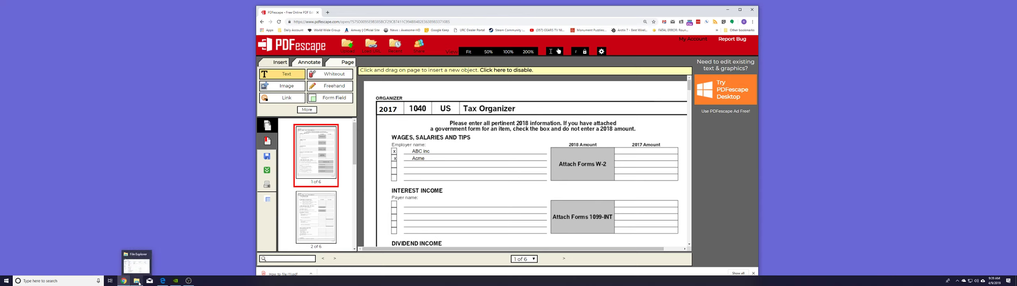
pyautogui.click(139, 284)
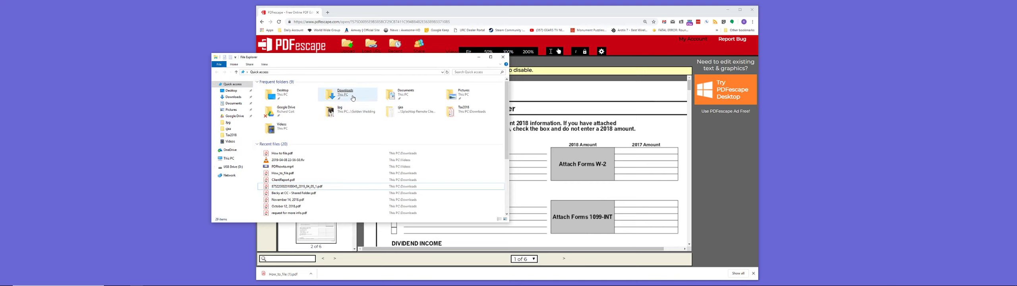
pyautogui.click(355, 94)
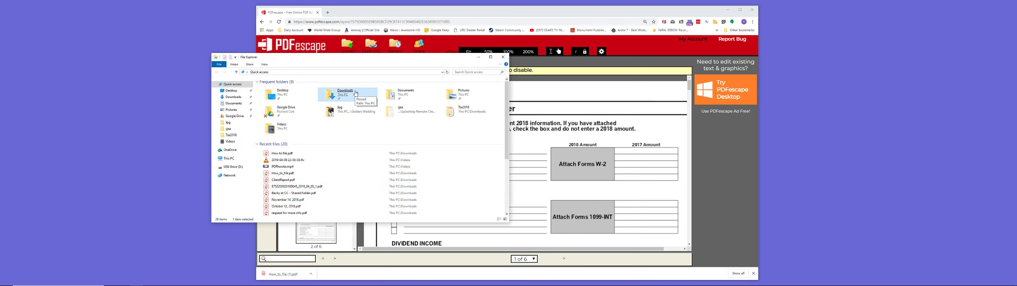
pyautogui.doubleClick(356, 93)
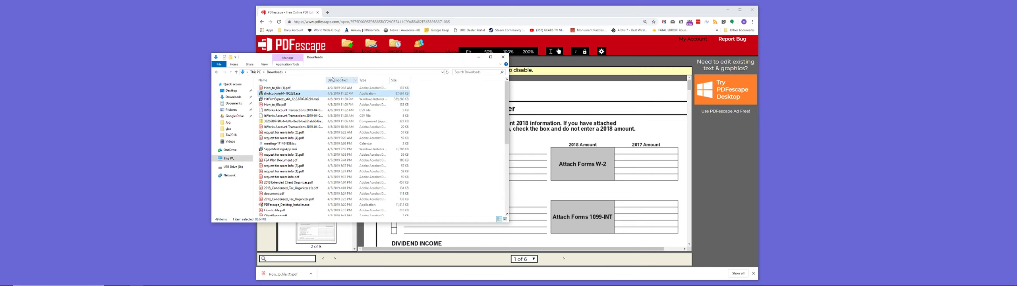
# Sort the Downloads folder by date modified, newest first, and select "How_to_file (1).pdf"
pyautogui.click(346, 80)
pyautogui.click(345, 81)
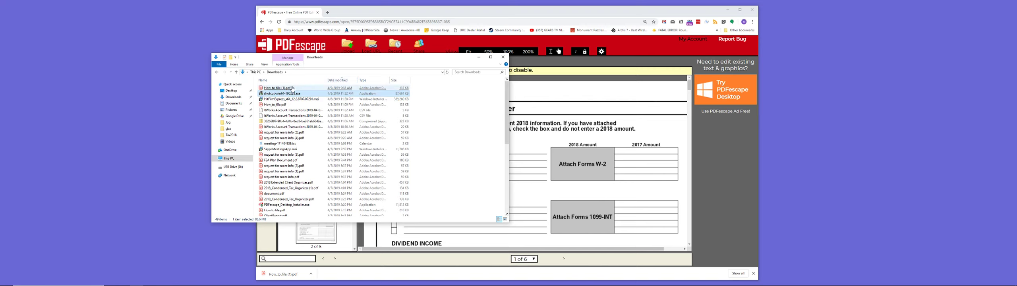
pyautogui.click(294, 88)
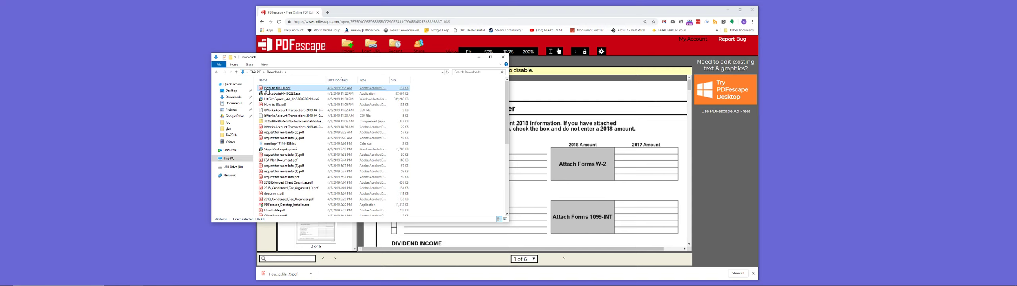
pyautogui.click(270, 93)
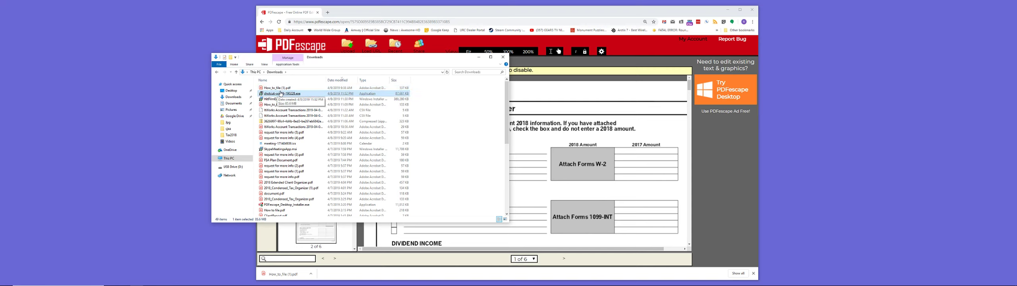
pyautogui.click(275, 89)
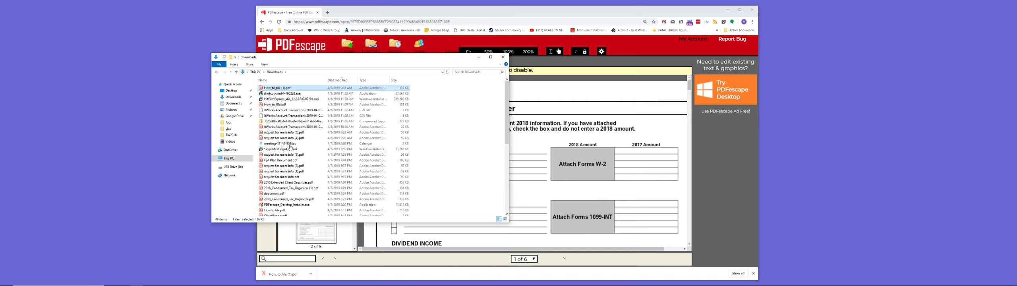
# Open the newly downloaded "How_to_file (1).pdf" from the Downloads folder in Adobe Acrobat Reader
pyautogui.click(268, 211)
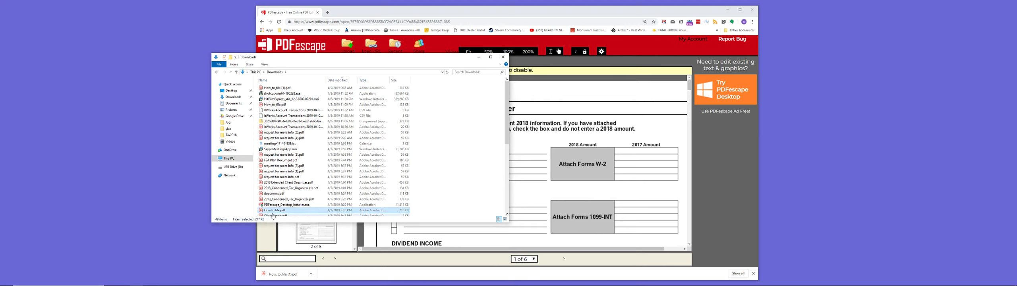
pyautogui.click(273, 215)
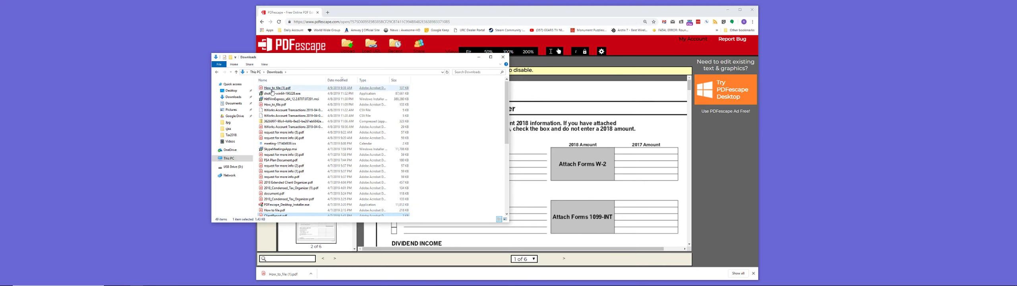
pyautogui.click(272, 91)
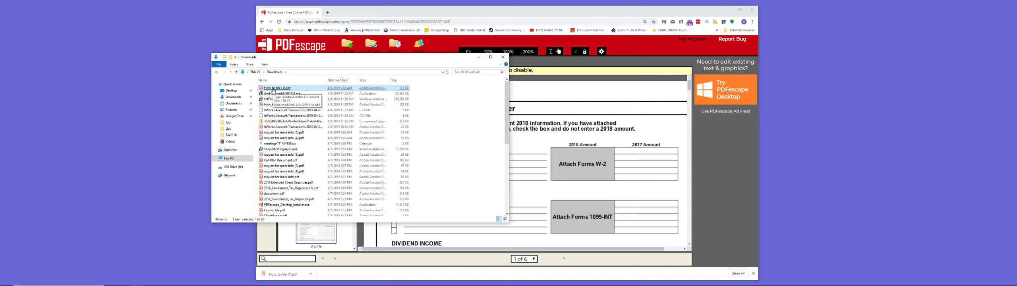
pyautogui.doubleClick(272, 88)
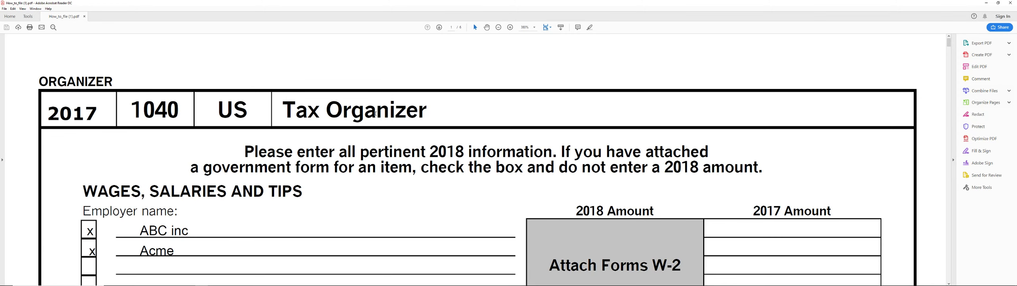
# Check the edited header and employer entries on the first page, then close the PDF reader and File Explorer to return to PDFescape
pyautogui.scroll(-1, 300, 133)
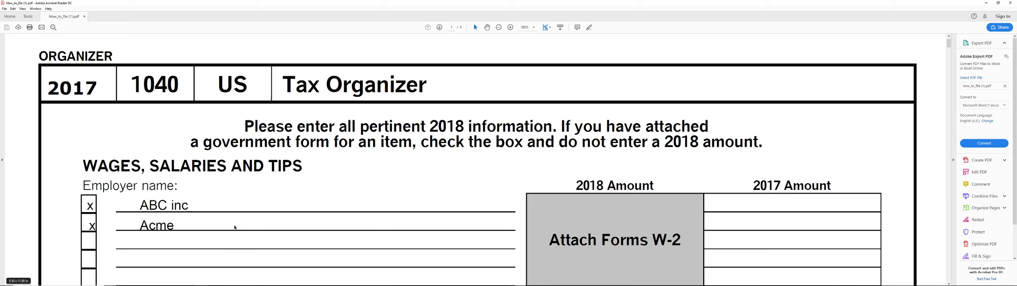
pyautogui.click(1009, 4)
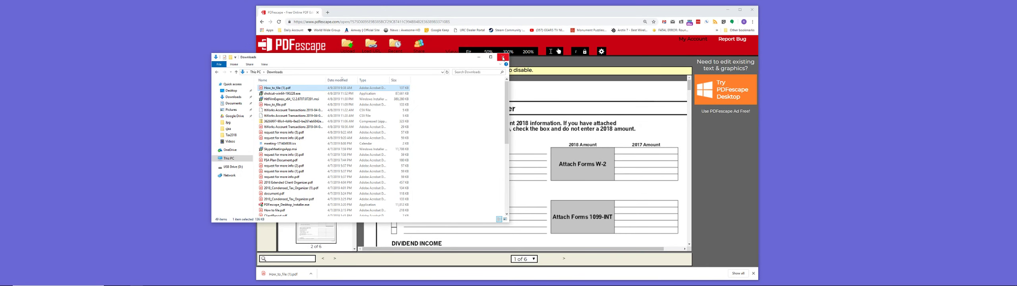
pyautogui.click(503, 58)
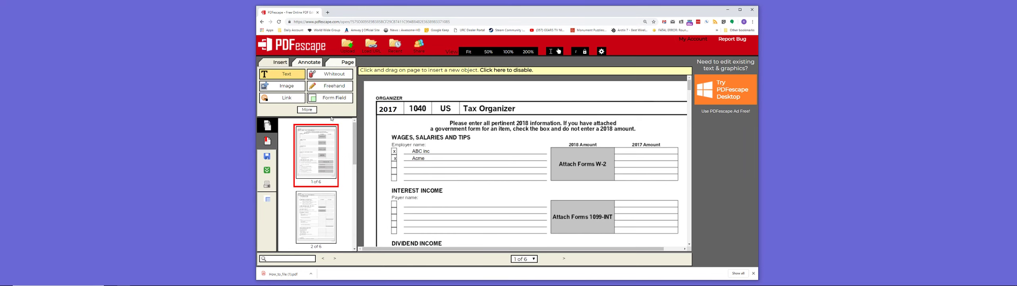